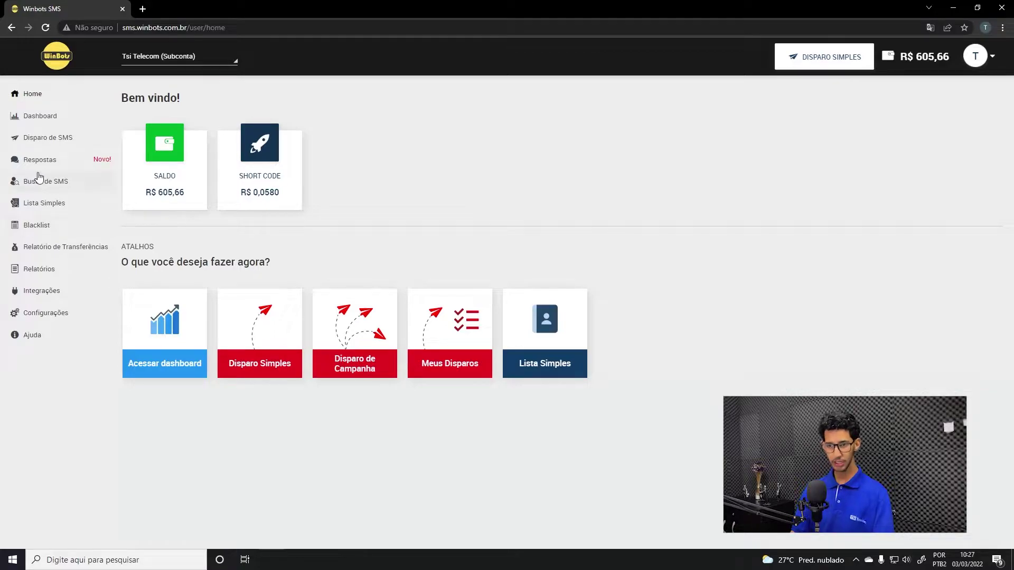
# Go to Blacklist > Minha Blacklist and confirm the table is empty with 0 records.
pyautogui.click(49, 229)
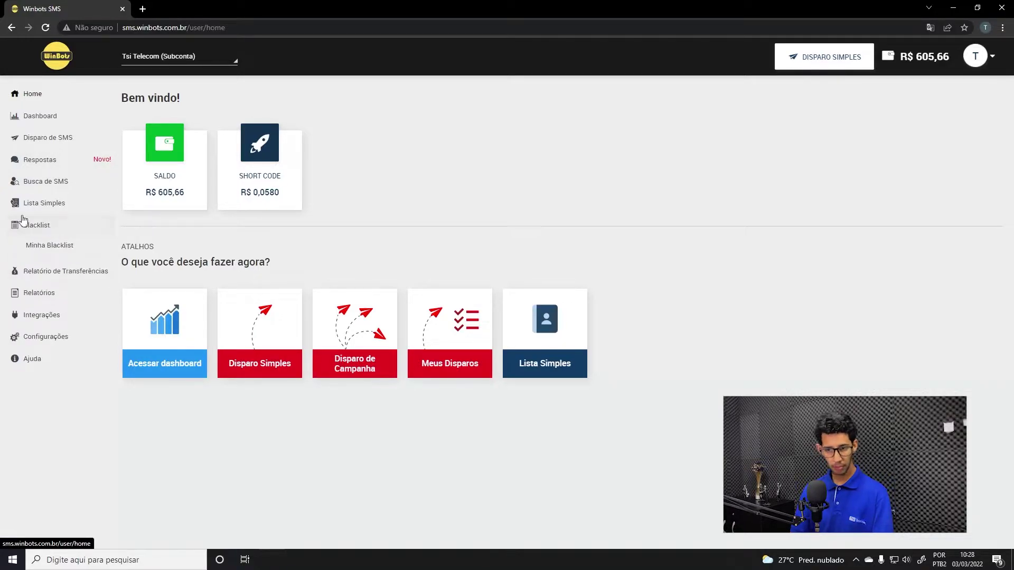
pyautogui.click(53, 248)
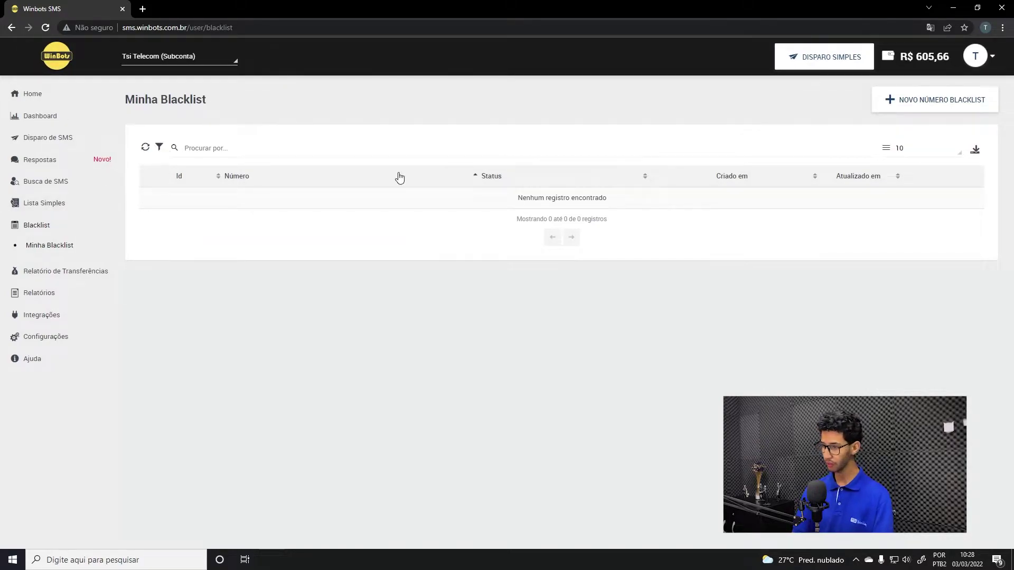
pyautogui.click(902, 154)
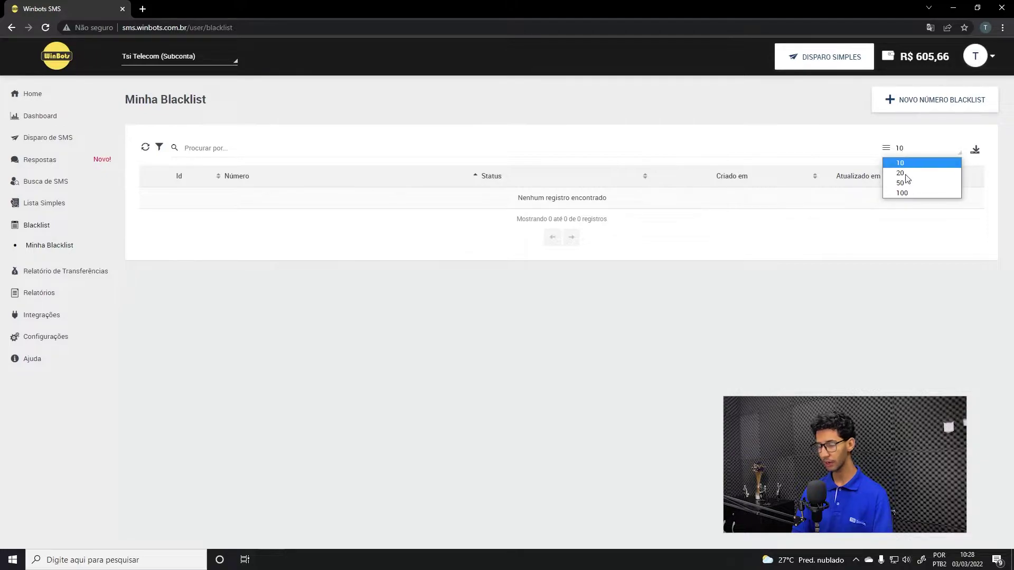
pyautogui.click(810, 277)
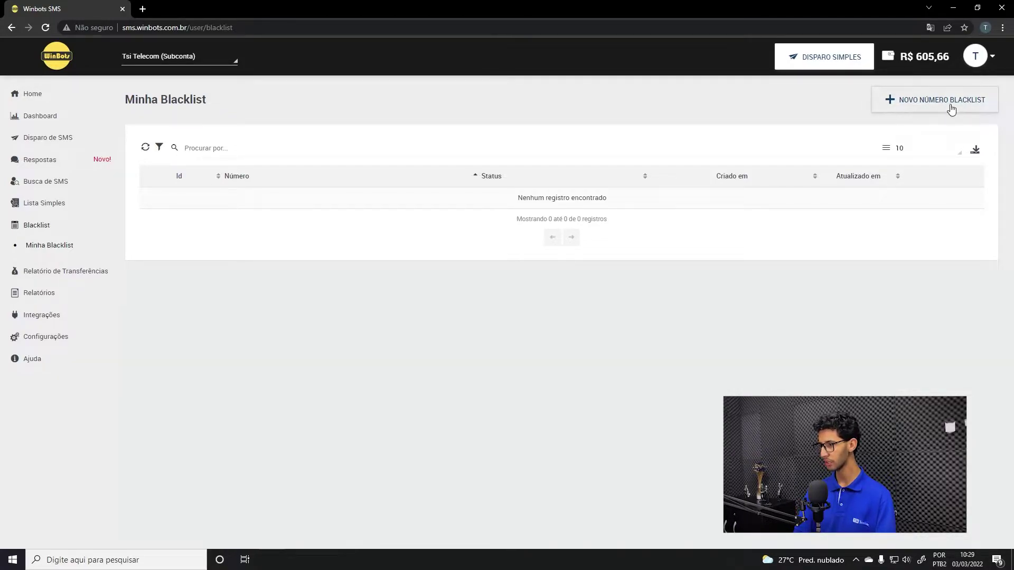
# Add a new blacklist entry manually: enter a phone number in Telefone 1, keep status Ativo, and save.
pyautogui.click(907, 110)
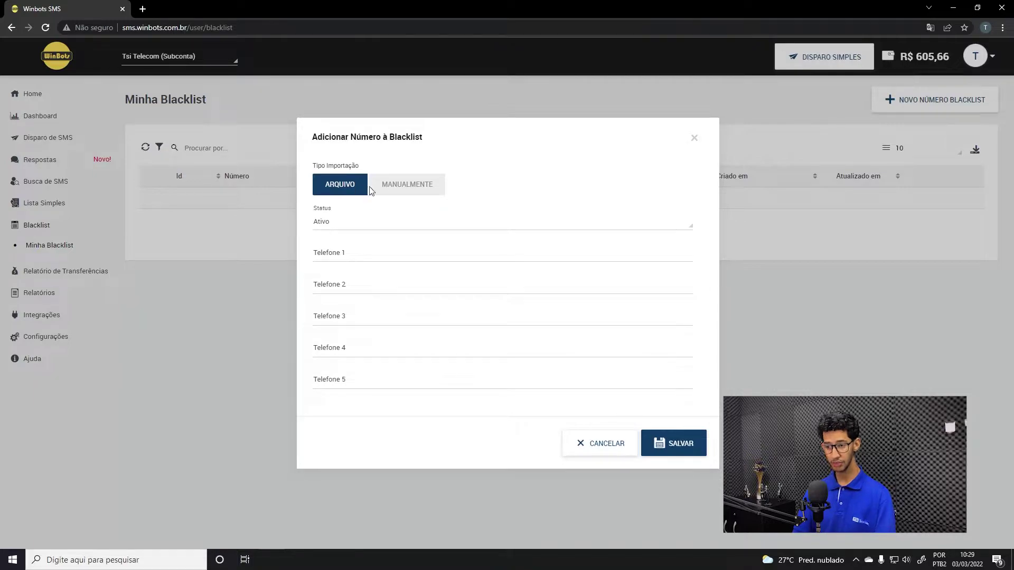
pyautogui.click(379, 195)
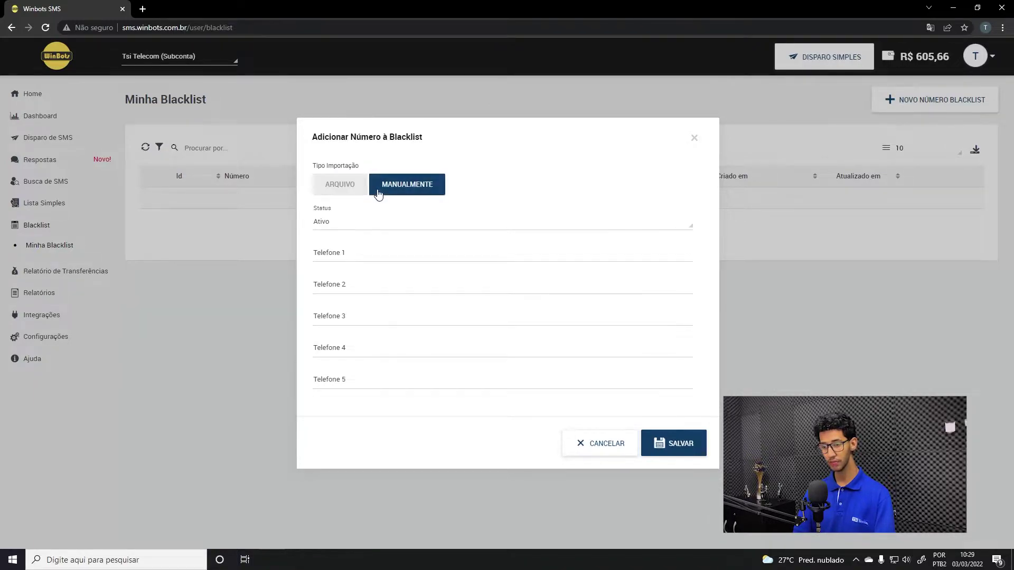
pyautogui.click(353, 190)
pyautogui.click(416, 147)
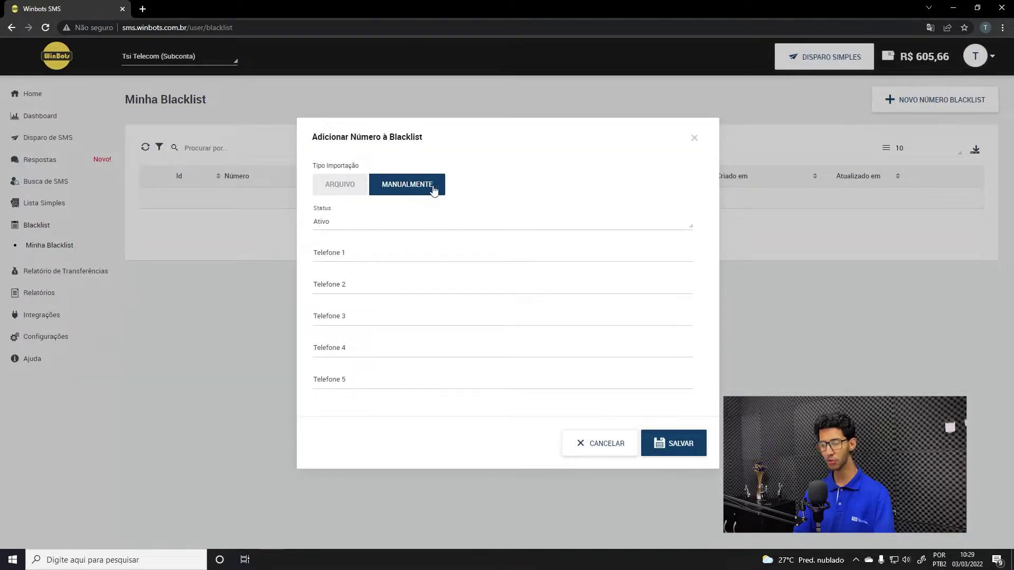
pyautogui.click(342, 223)
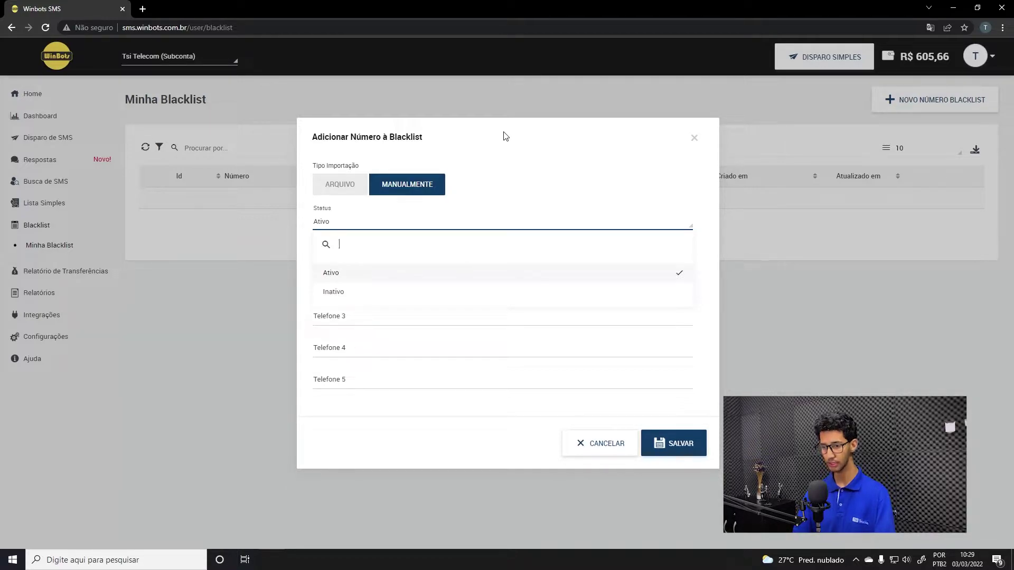
pyautogui.click(370, 222)
pyautogui.write('5538')
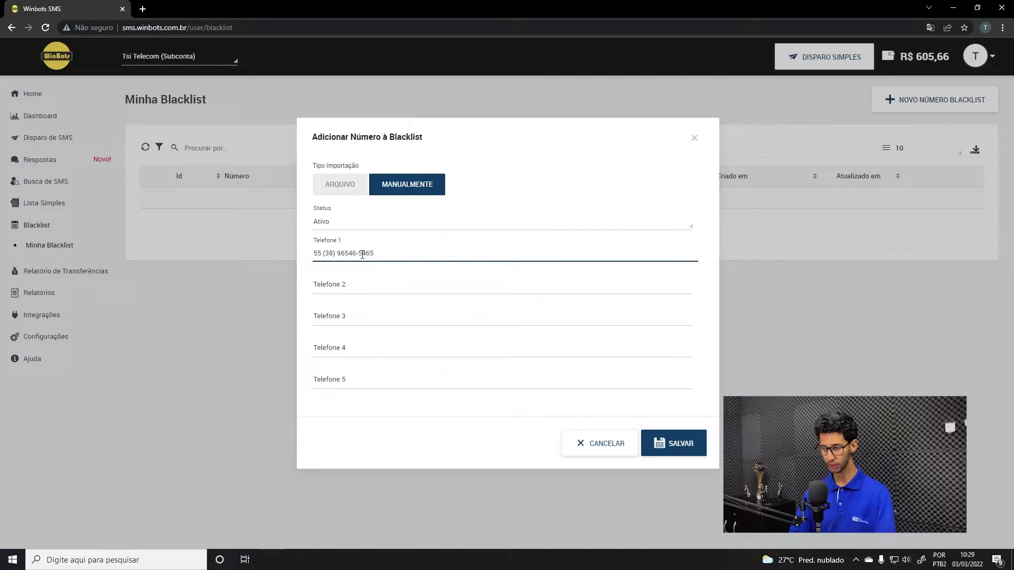
pyautogui.click(702, 450)
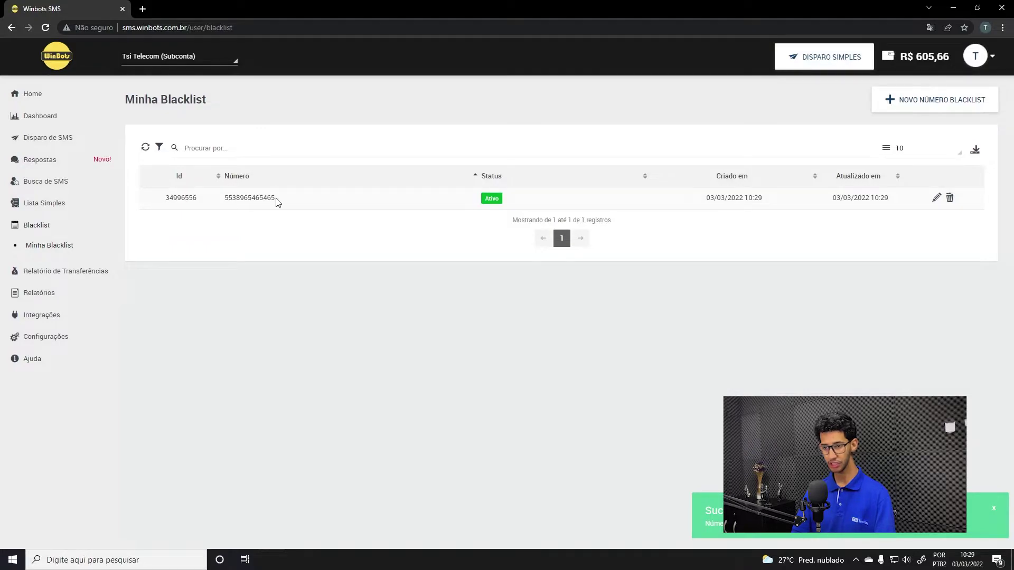
pyautogui.moveTo(279, 202); pyautogui.dragTo(527, 194)
pyautogui.click(537, 199)
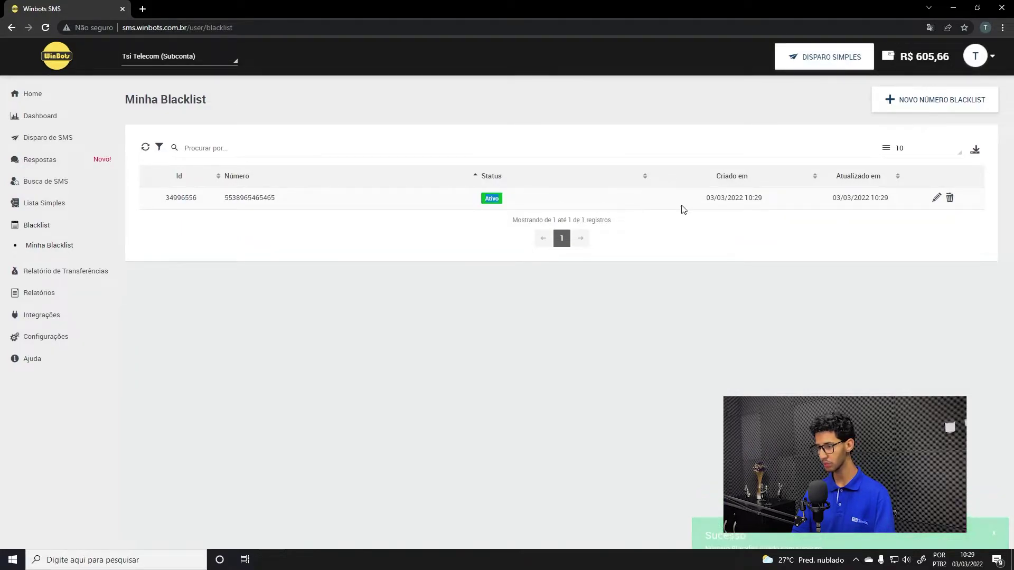
pyautogui.moveTo(754, 198); pyautogui.dragTo(685, 201)
pyautogui.moveTo(902, 203); pyautogui.dragTo(826, 203)
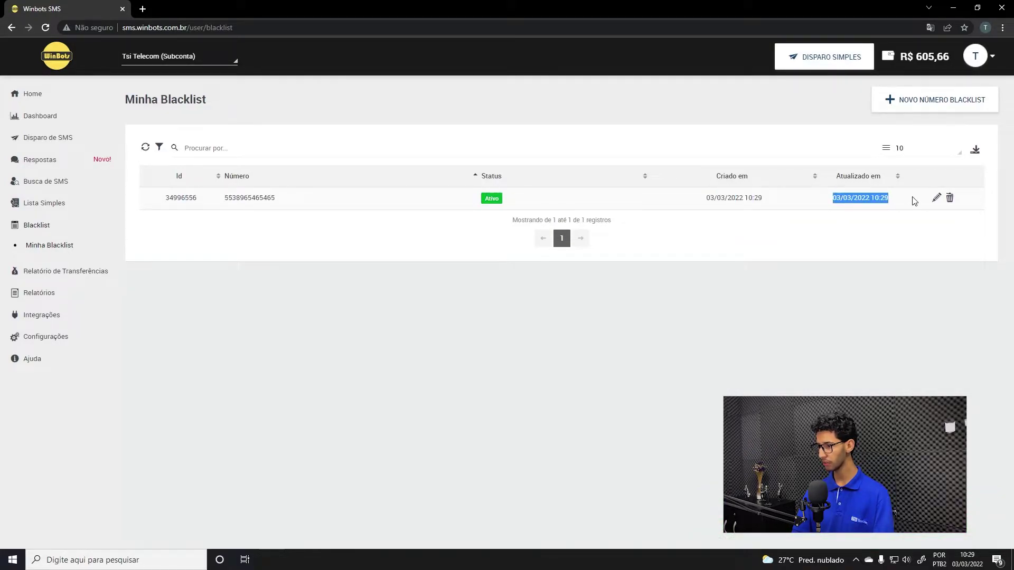
pyautogui.click(935, 199)
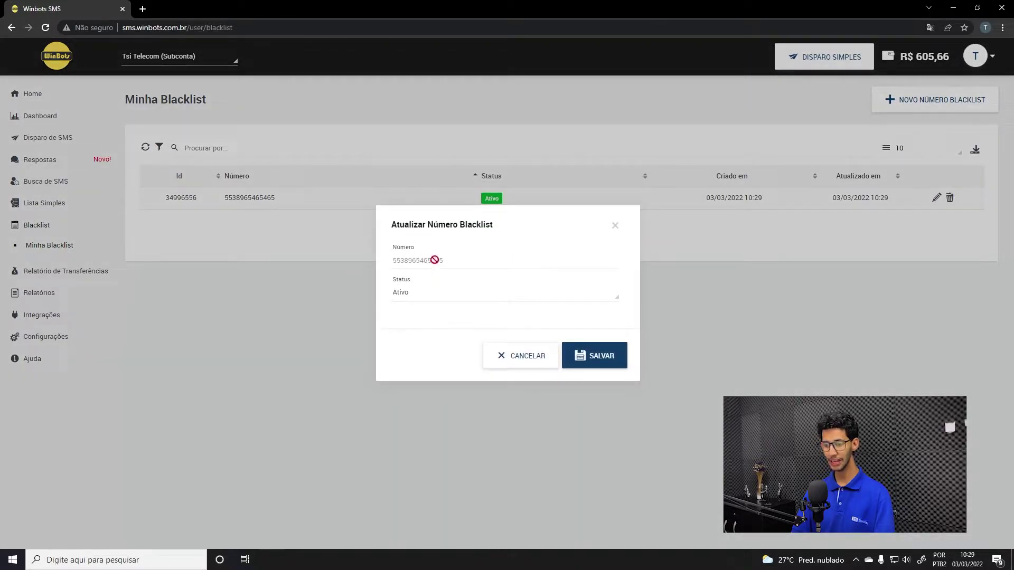
pyautogui.click(423, 295)
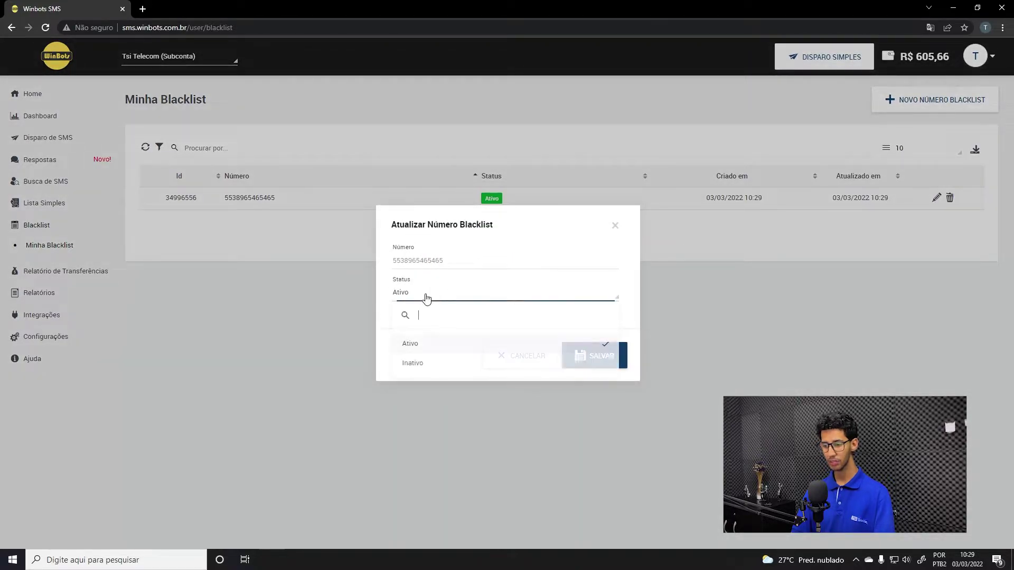
pyautogui.click(626, 227)
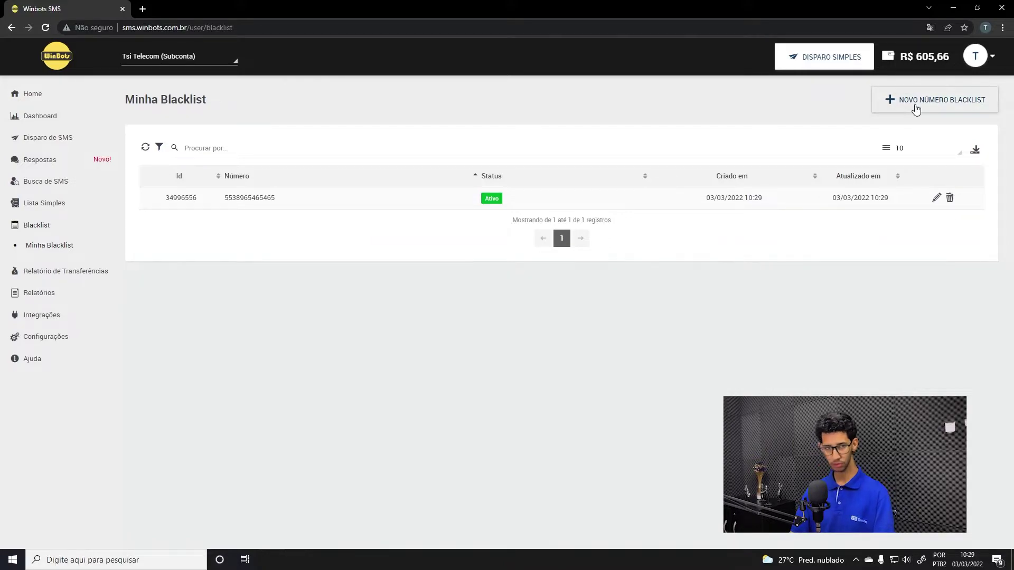
pyautogui.click(916, 110)
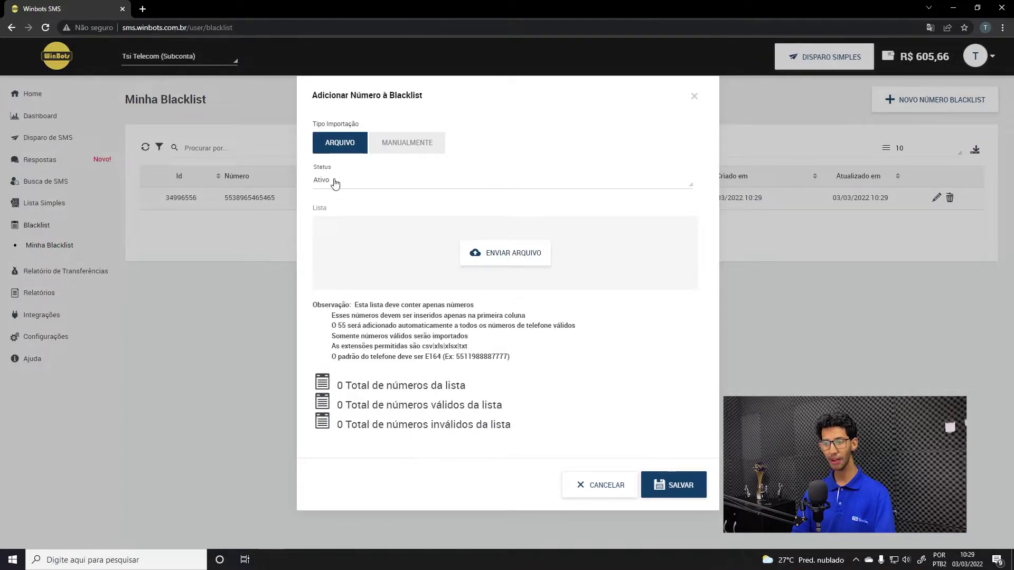
pyautogui.moveTo(326, 306); pyautogui.dragTo(488, 311)
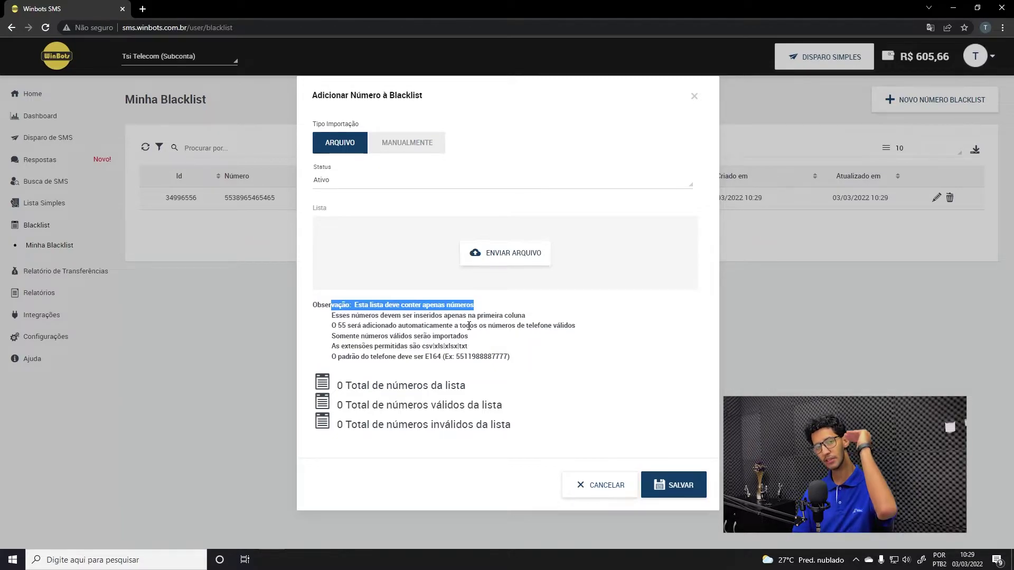
pyautogui.moveTo(332, 316); pyautogui.dragTo(570, 322)
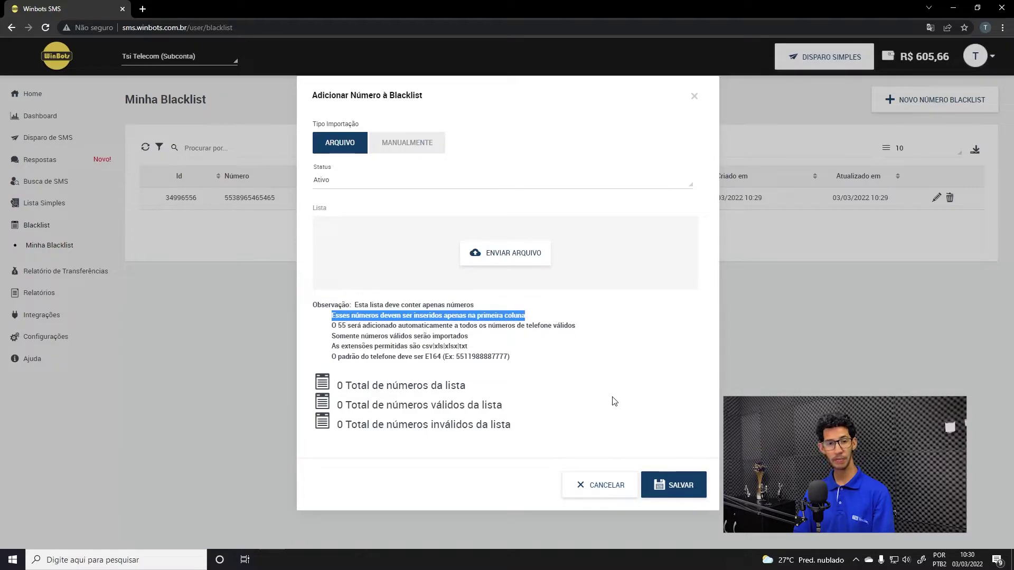
pyautogui.moveTo(332, 325); pyautogui.dragTo(595, 330)
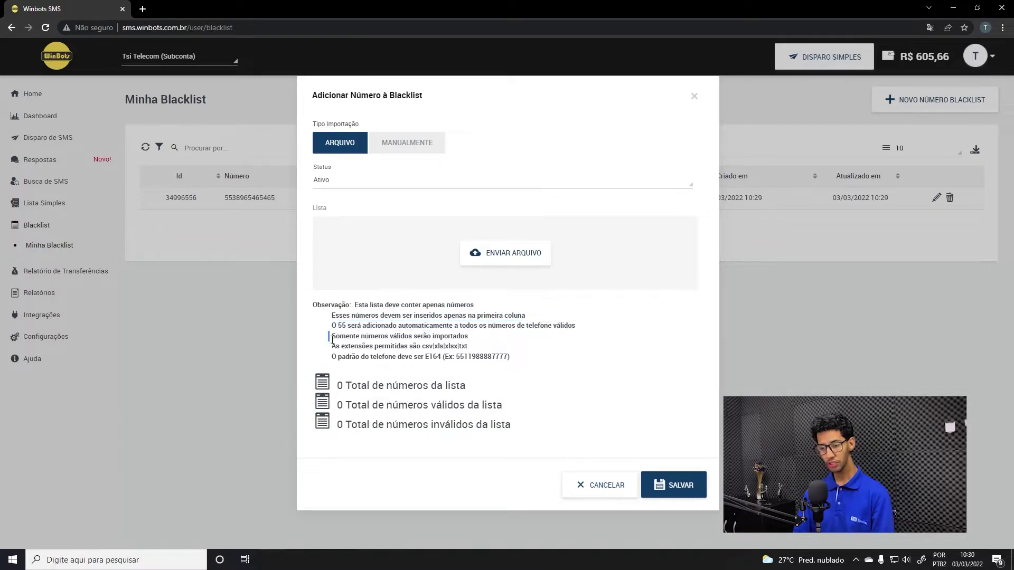
pyautogui.moveTo(330, 336); pyautogui.dragTo(469, 337)
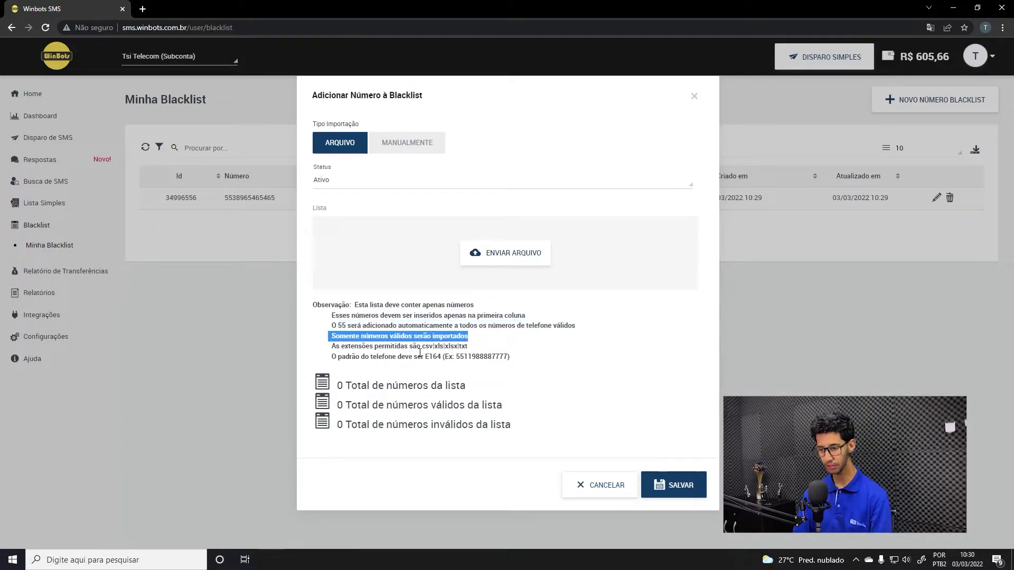
pyautogui.click(341, 350)
pyautogui.moveTo(333, 347); pyautogui.dragTo(483, 351)
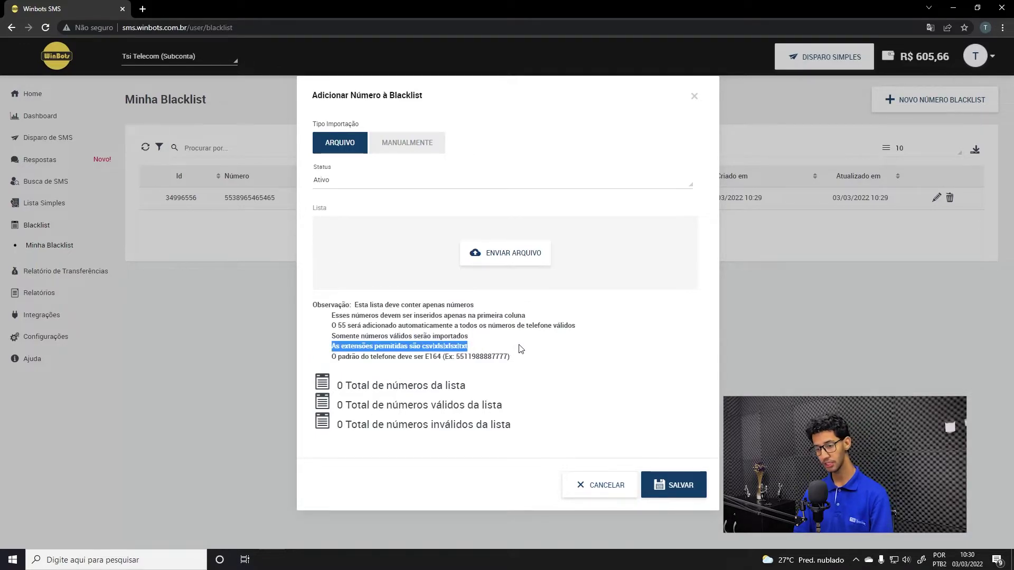
pyautogui.click(443, 348)
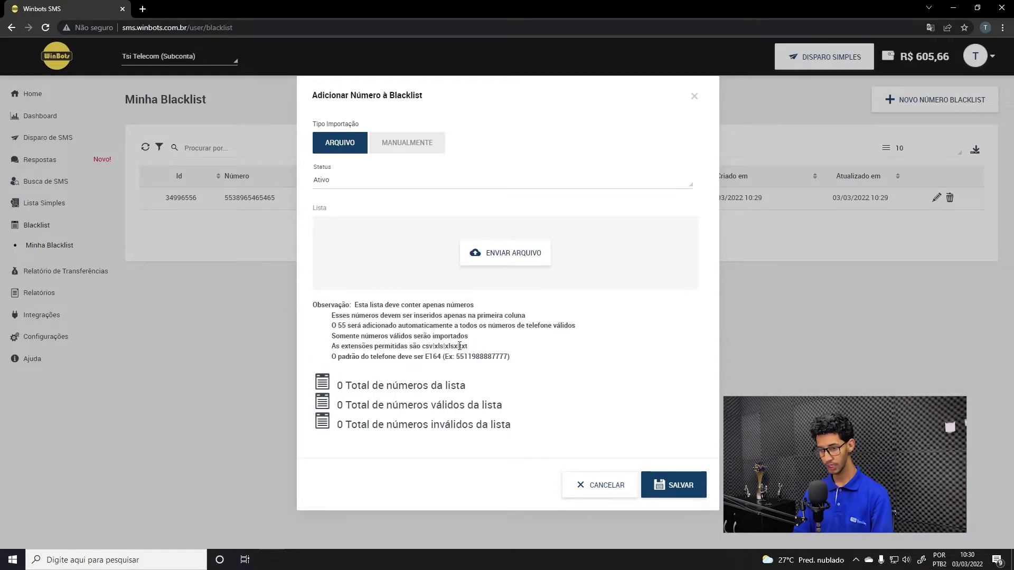
pyautogui.moveTo(459, 346); pyautogui.dragTo(426, 347)
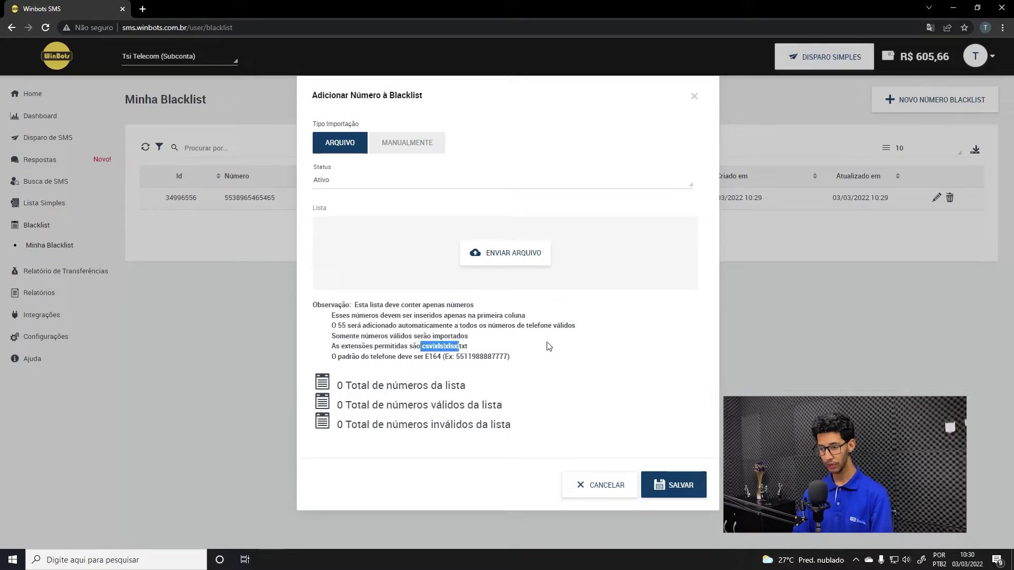
pyautogui.click(468, 345)
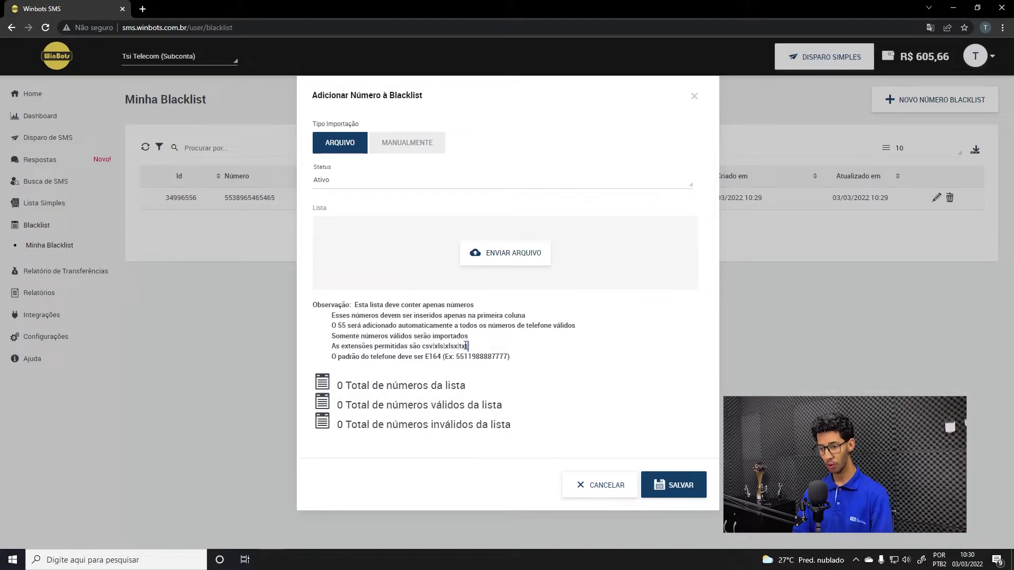
pyautogui.doubleClick(465, 345)
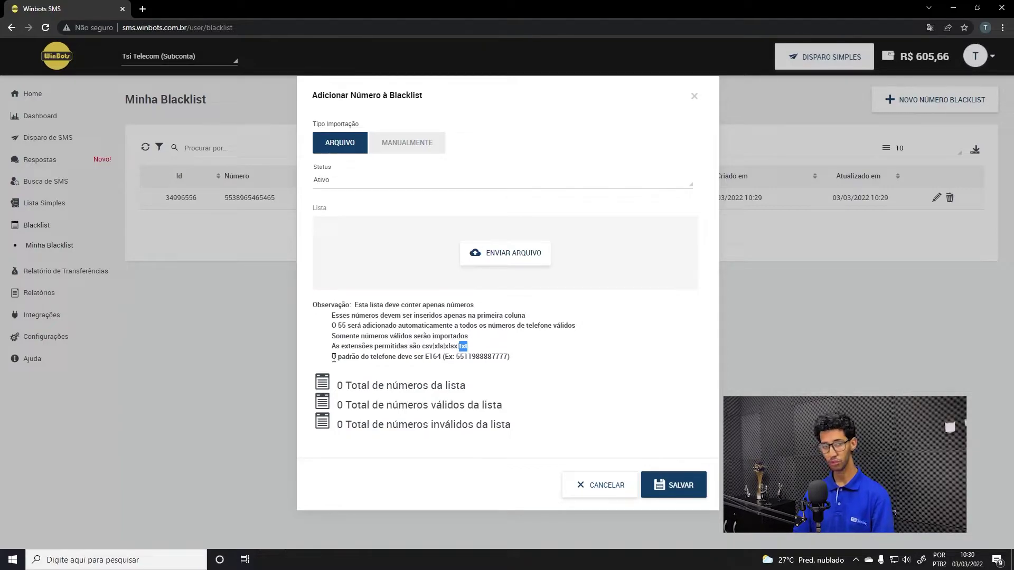
pyautogui.moveTo(334, 357); pyautogui.dragTo(459, 358)
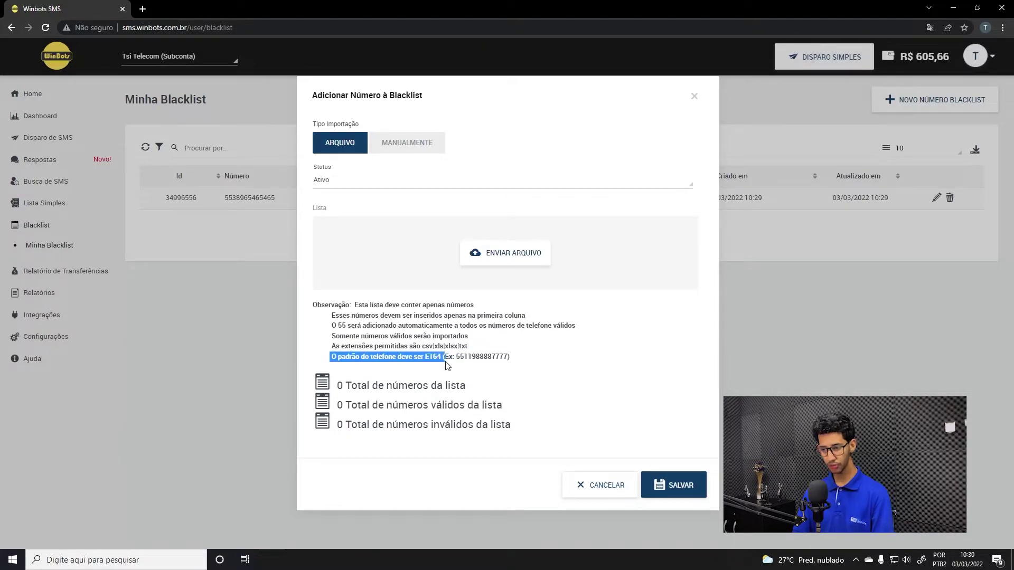
pyautogui.click(429, 360)
pyautogui.click(448, 364)
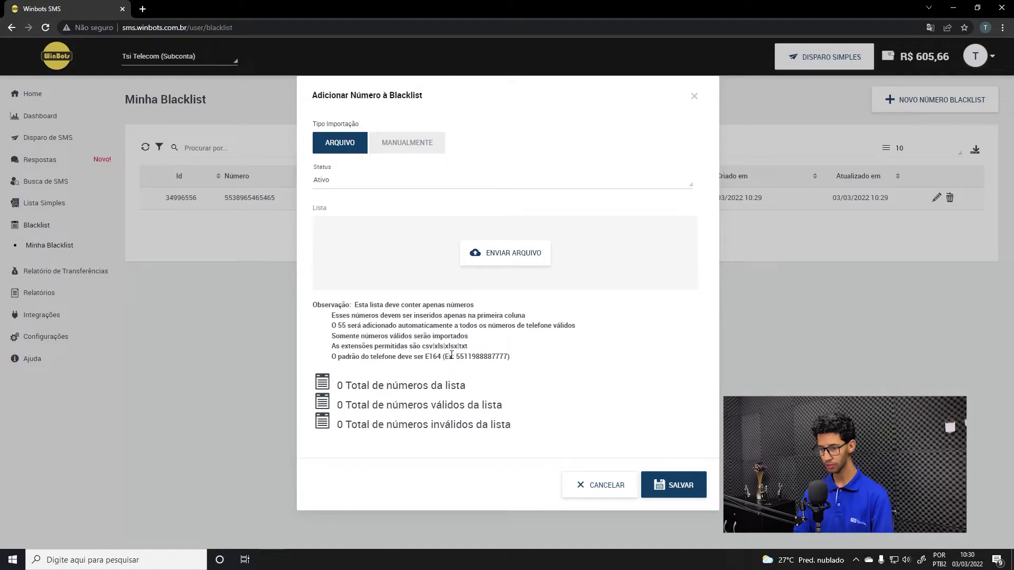
pyautogui.moveTo(468, 359); pyautogui.dragTo(517, 359)
pyautogui.click(485, 362)
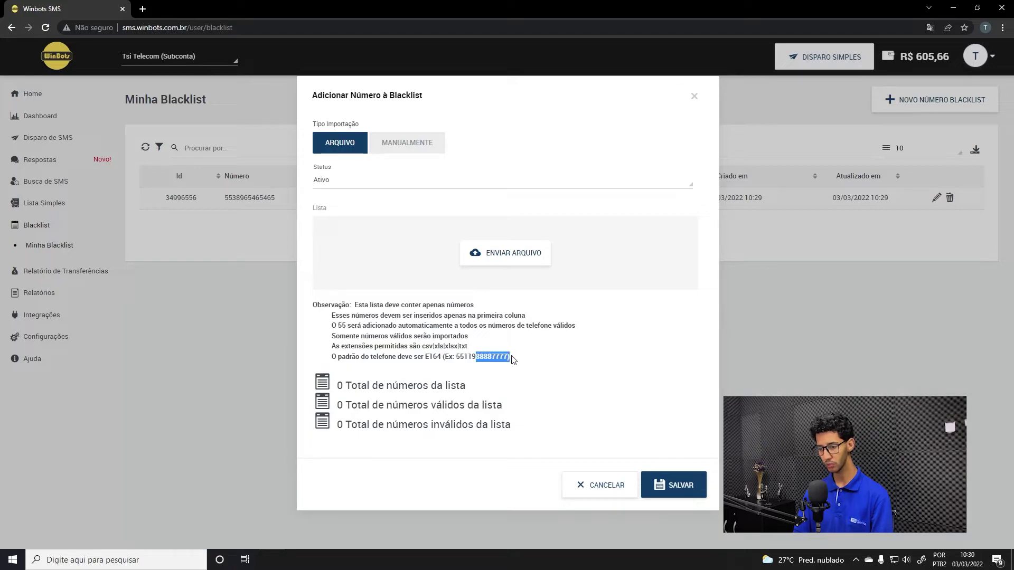
pyautogui.click(426, 310)
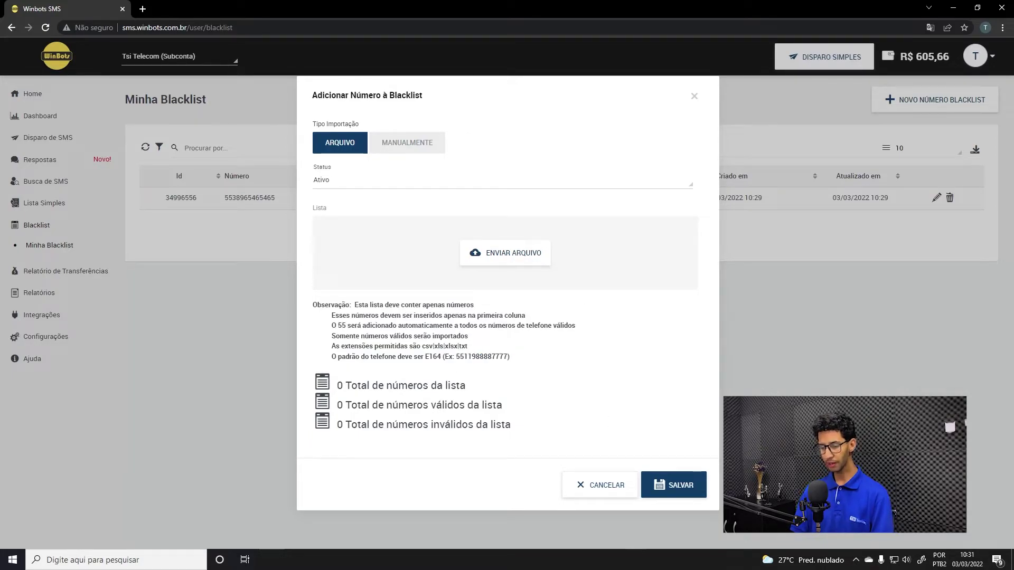
pyautogui.hotkey('alt', 'Tab')
# Review the three numbers in blacklist.txt in Notepad, then open the ENVIAR ARQUIVO file picker.
pyautogui.hotkey('ctrl', 'a')
pyautogui.click(329, 86)
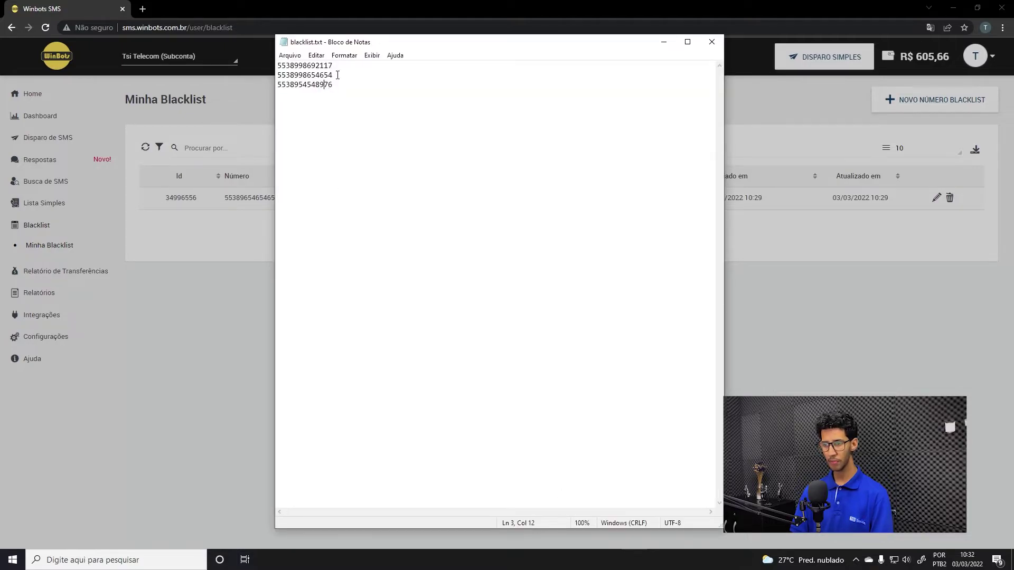
pyautogui.moveTo(338, 75); pyautogui.dragTo(277, 79)
pyautogui.click(348, 93)
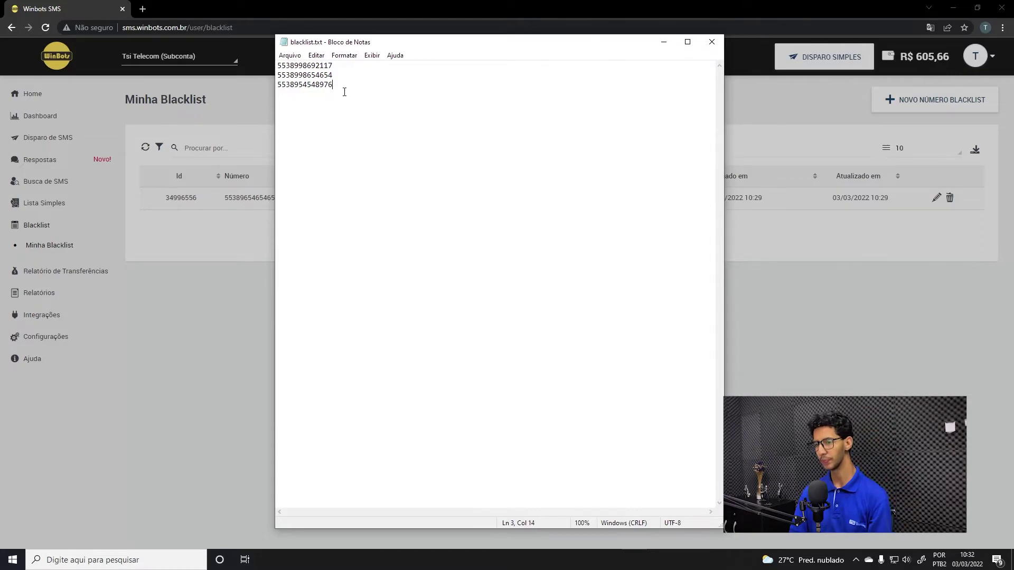
pyautogui.click(533, 254)
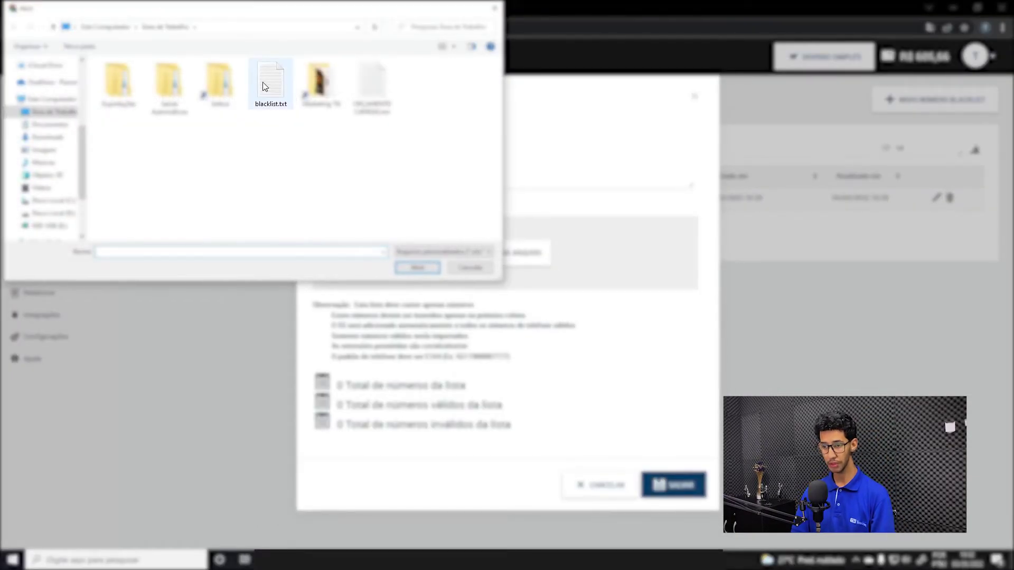
# Load blacklist.txt, check the totals read 3 numbers, 3 valid, 0 invalid, and save the import.
pyautogui.click(276, 84)
pyautogui.click(420, 269)
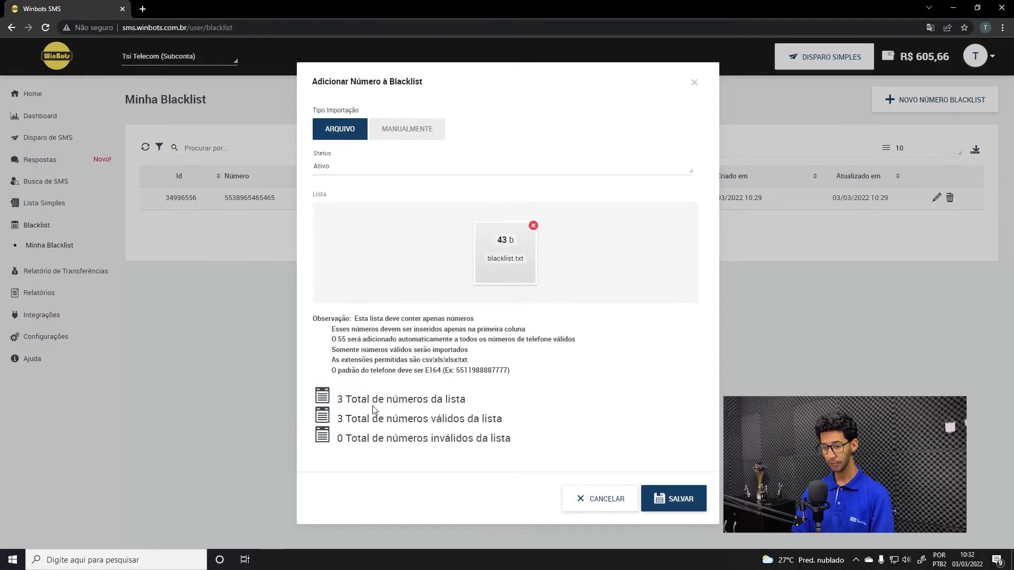
pyautogui.moveTo(340, 396); pyautogui.dragTo(461, 403)
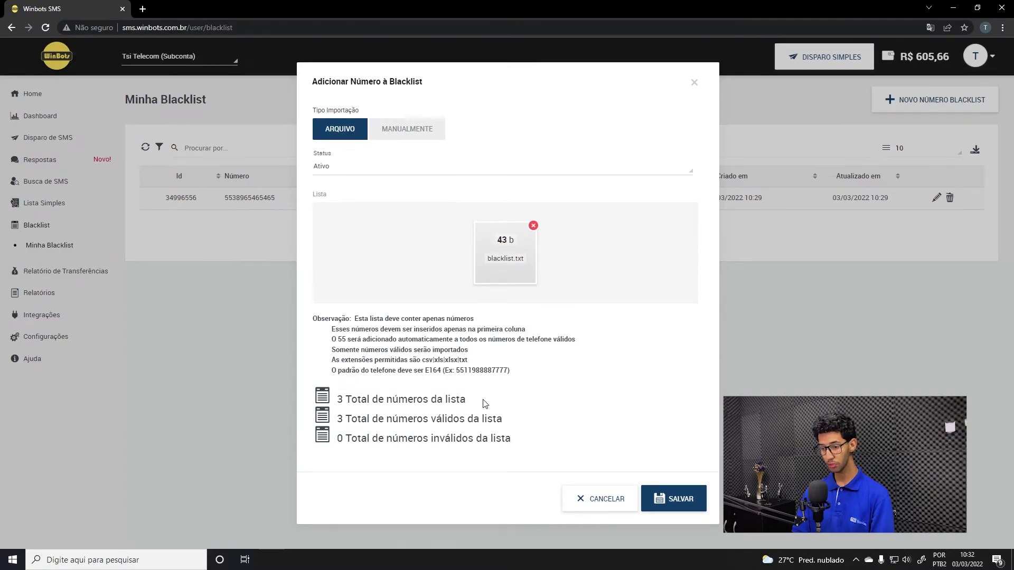
pyautogui.doubleClick(340, 418)
pyautogui.moveTo(338, 438); pyautogui.dragTo(520, 443)
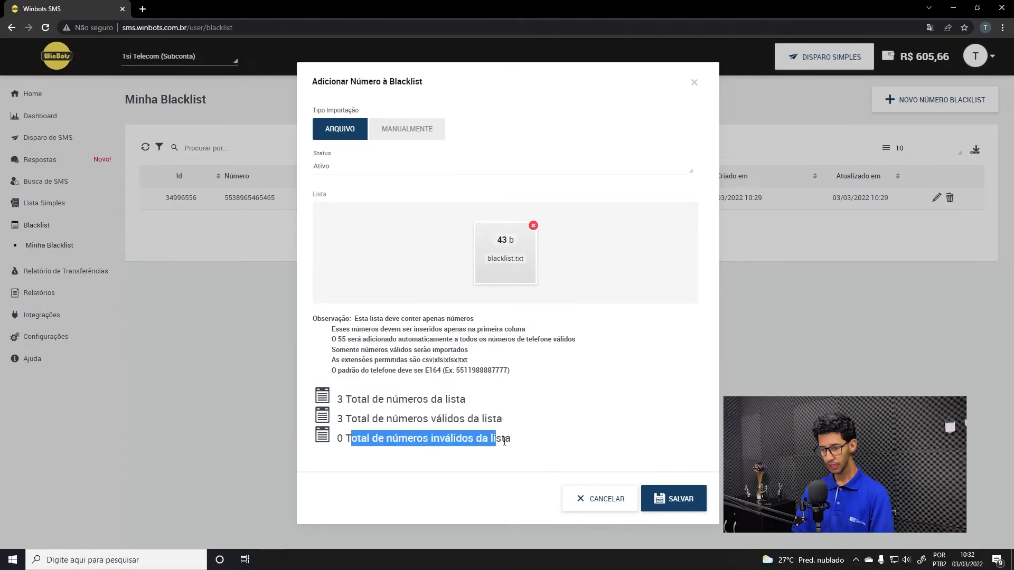
pyautogui.click(557, 444)
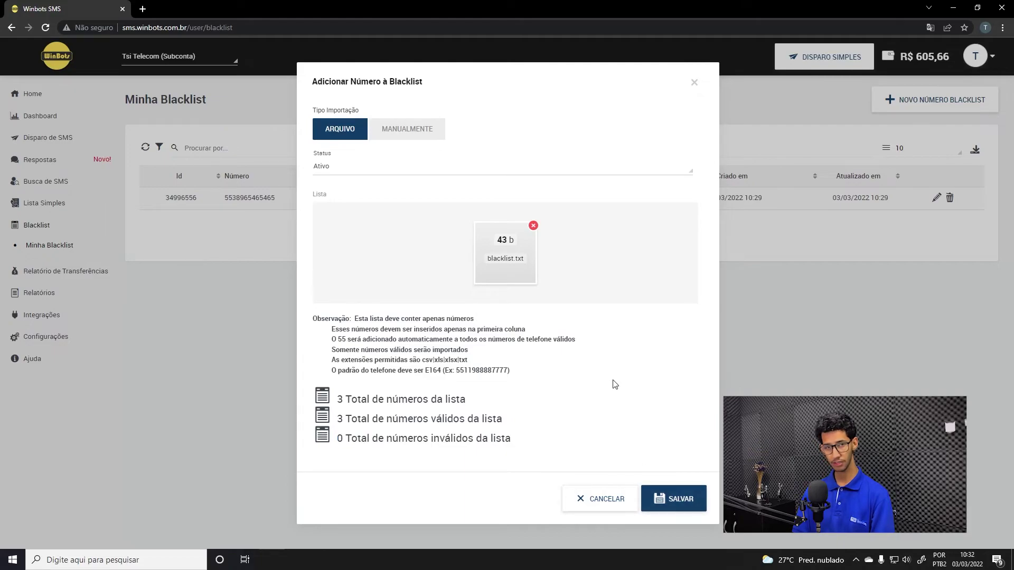
pyautogui.click(668, 498)
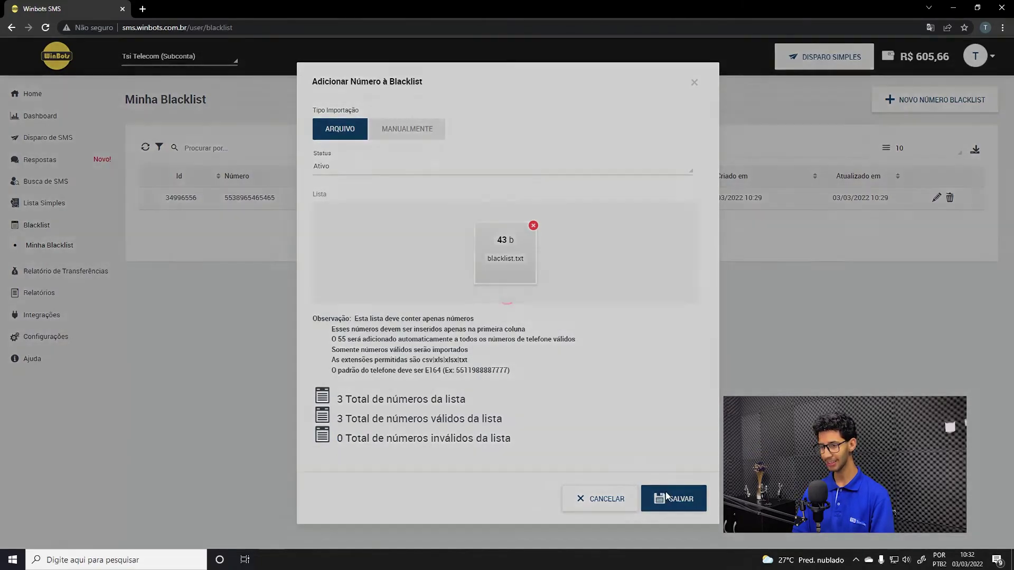